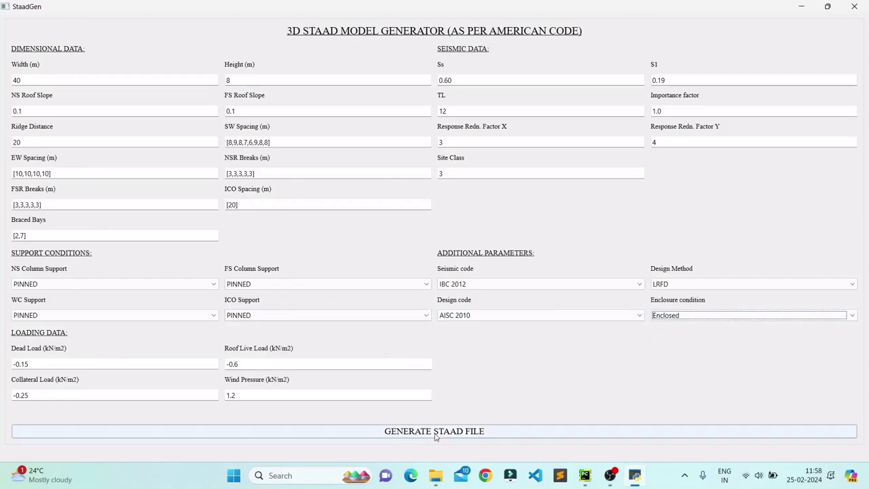
# Step: Generate the Staad.std model and view it in the Staad_optim_2005_2010_2016 folder
pyautogui.click(436, 437)
pyautogui.click(435, 475)
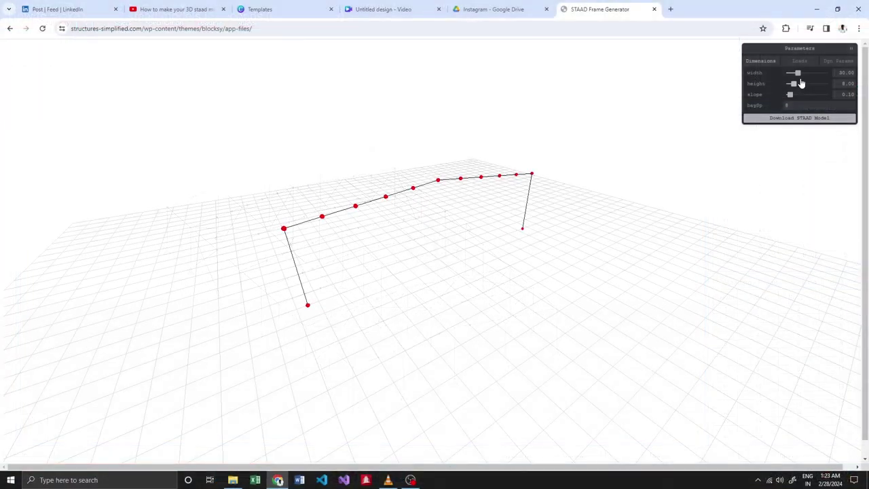
pyautogui.moveTo(795, 73); pyautogui.dragTo(805, 95)
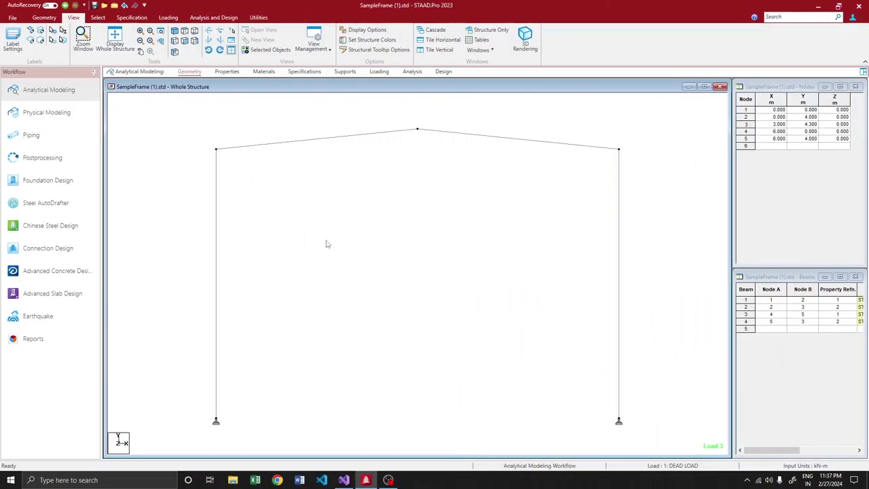
# Step: Inspect the left column (beam 1) and node 4 of the 6 m frame, then deselect
pyautogui.click(217, 286)
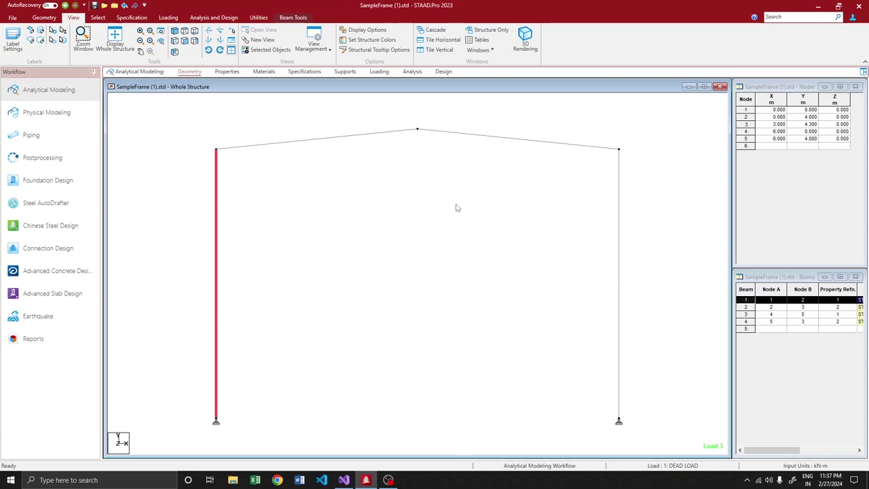
pyautogui.moveTo(697, 219); pyautogui.dragTo(534, 268)
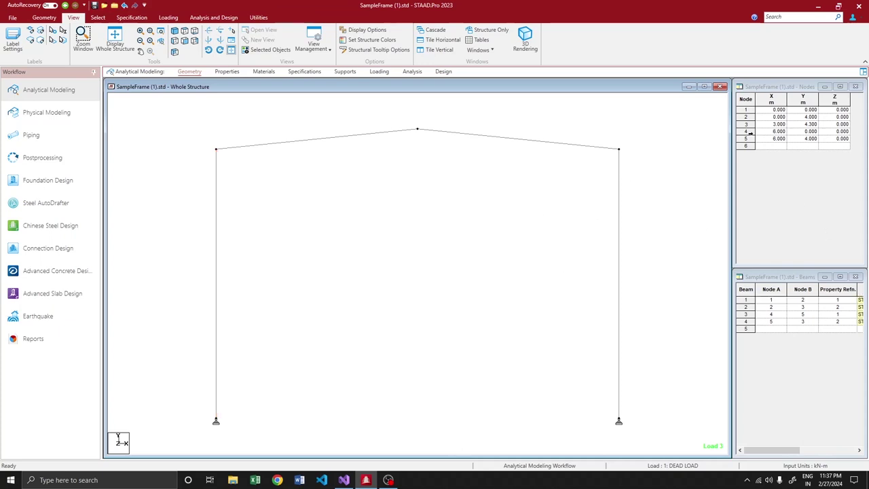
pyautogui.click(819, 132)
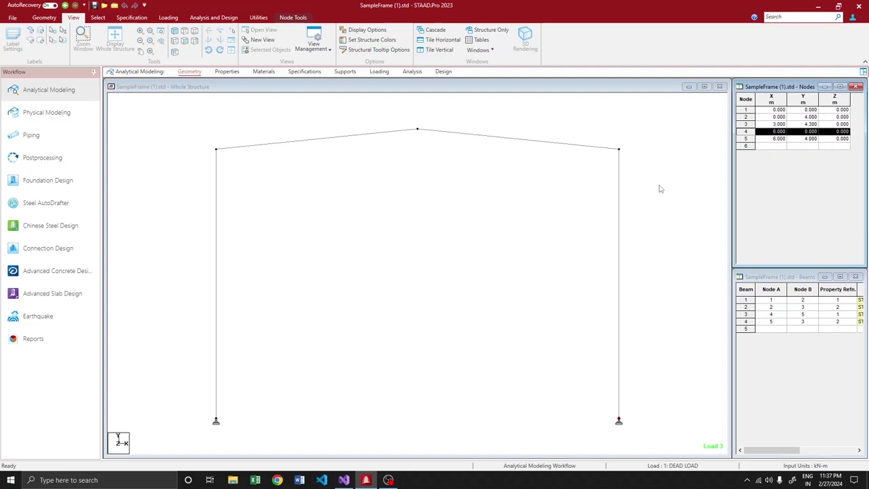
pyautogui.click(483, 165)
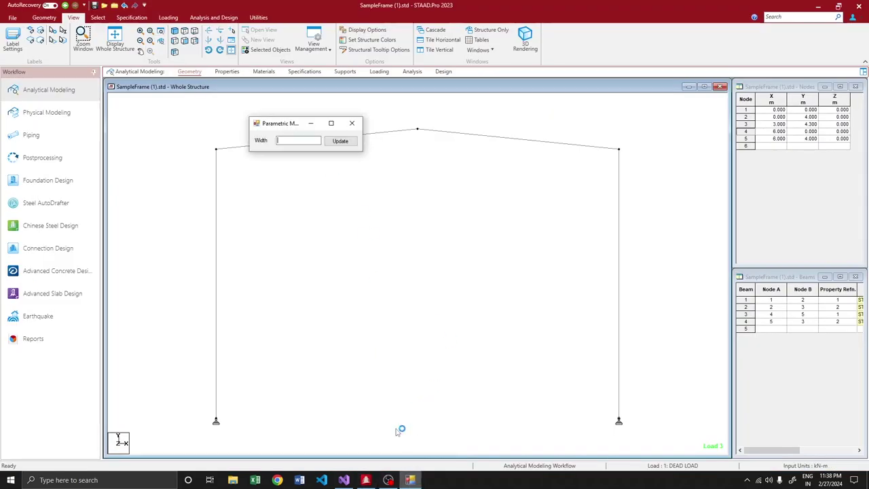
# Step: Apply a 10 m width to the frame and check the ridge height at node 3
pyautogui.moveTo(278, 123); pyautogui.dragTo(298, 249)
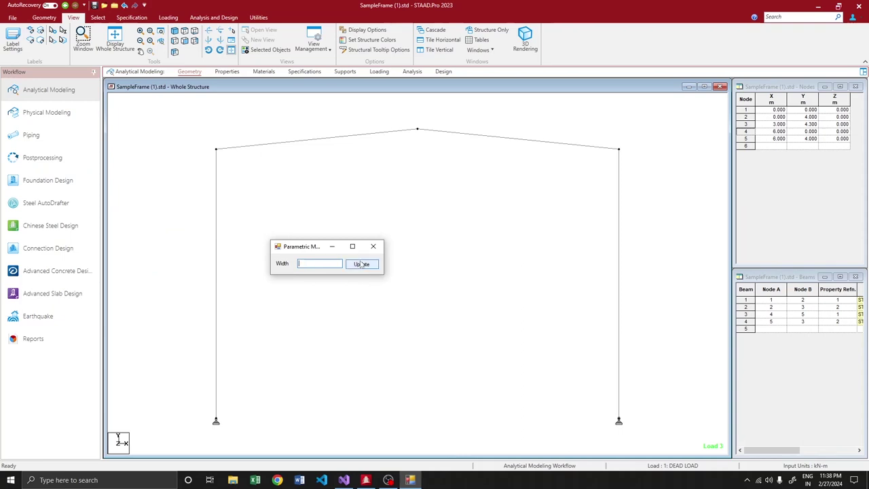
pyautogui.write('10')
pyautogui.click(362, 264)
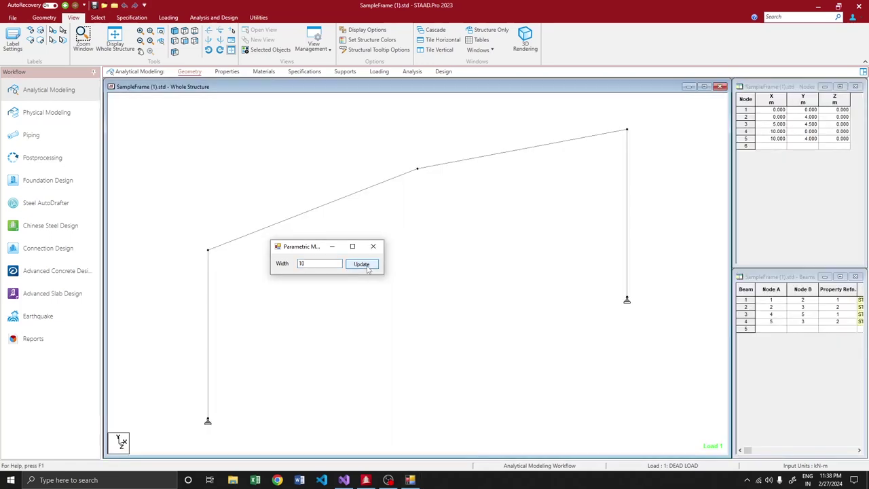
pyautogui.moveTo(756, 140); pyautogui.dragTo(744, 134)
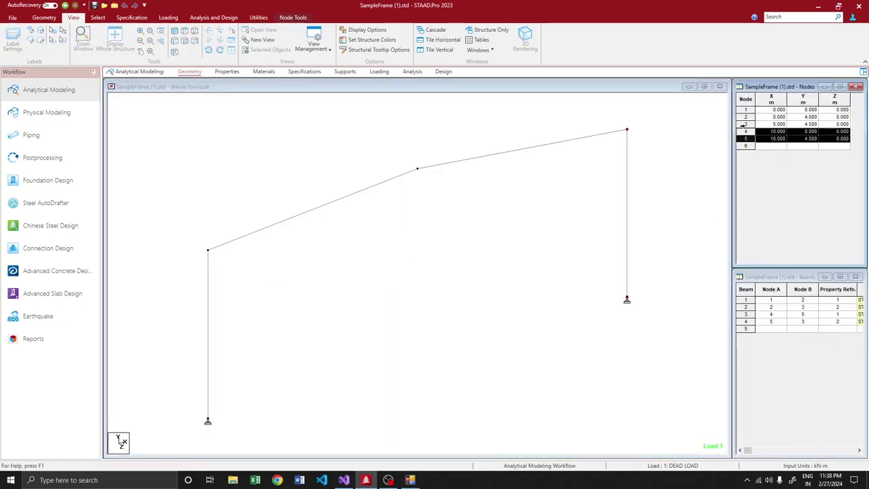
pyautogui.click(778, 125)
pyautogui.click(793, 125)
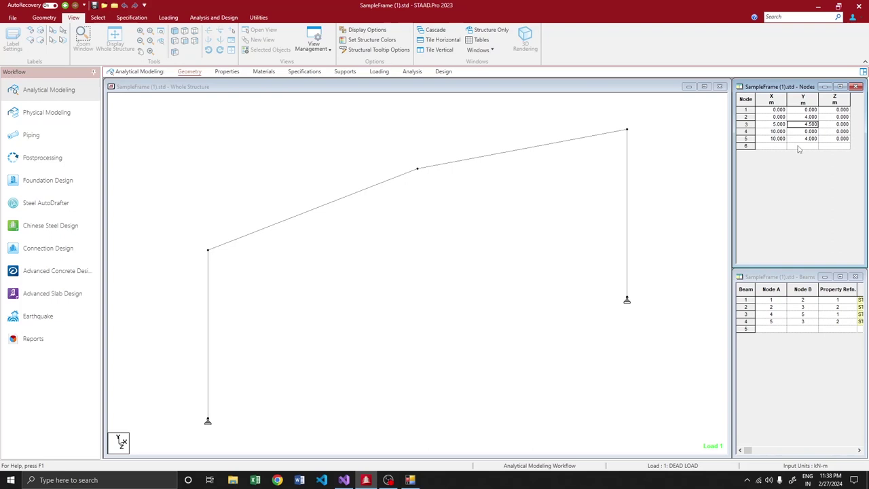
# Step: Change the parametric width back to 6 m and apply it
pyautogui.click(410, 480)
pyautogui.doubleClick(313, 264)
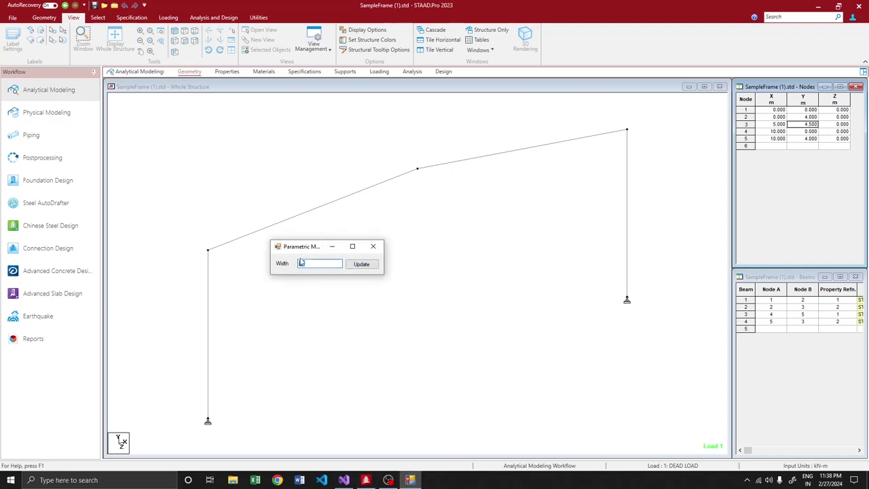
pyautogui.write('6')
pyautogui.click(374, 264)
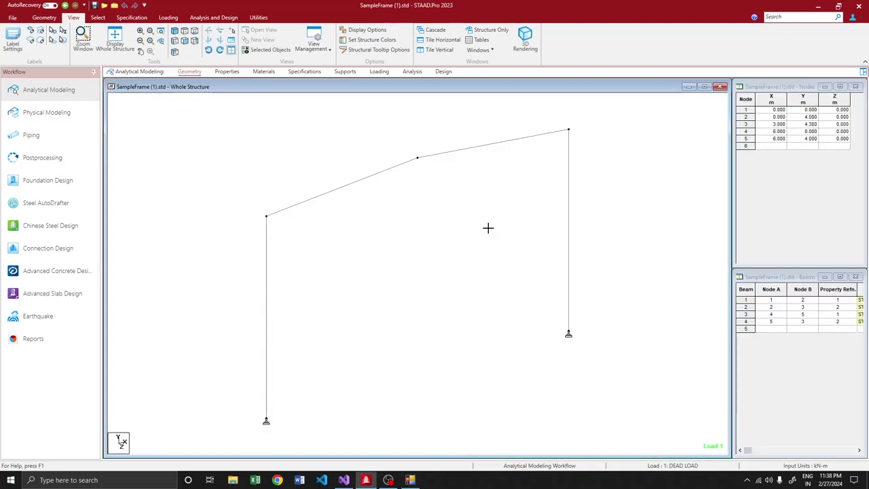
# Step: Apply the final 12 m width, close the width tool and review section properties
pyautogui.click(410, 480)
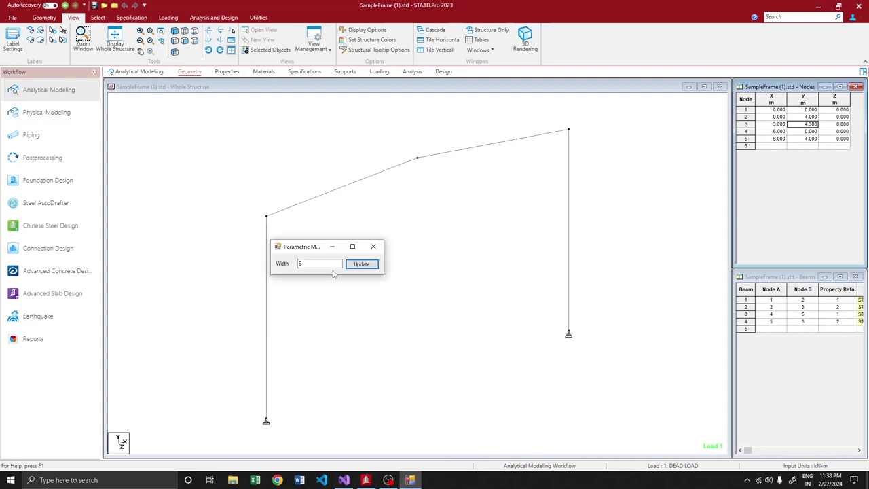
pyautogui.write('12')
pyautogui.click(362, 264)
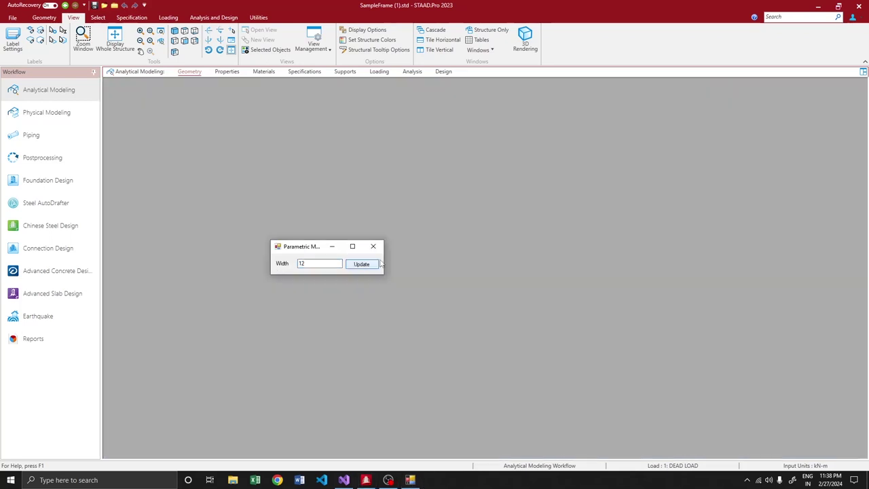
pyautogui.click(411, 480)
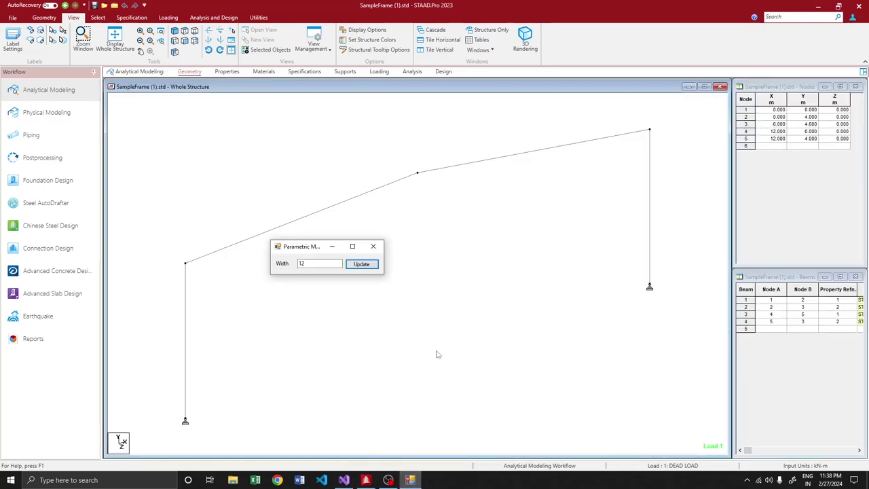
pyautogui.click(373, 247)
pyautogui.click(227, 71)
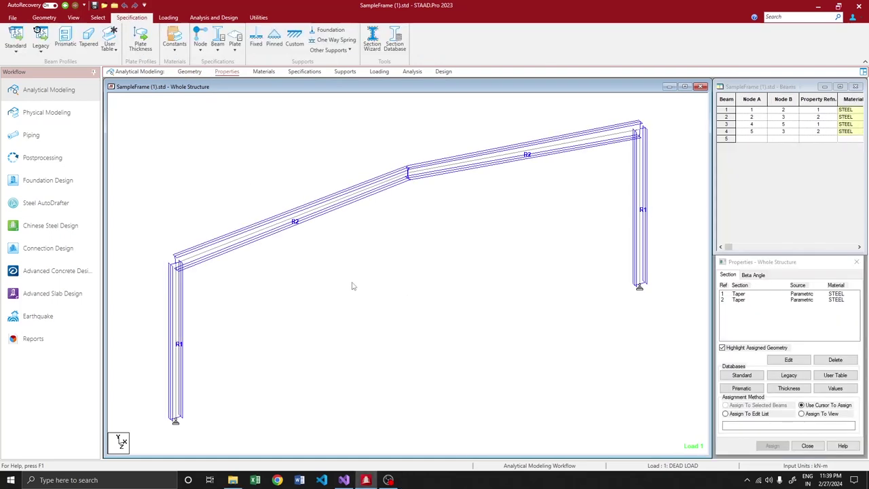
# Step: Check supports and the DEAD LOAD case's UNI GY -0.8 kN/m rafter load
pyautogui.click(304, 72)
pyautogui.click(345, 72)
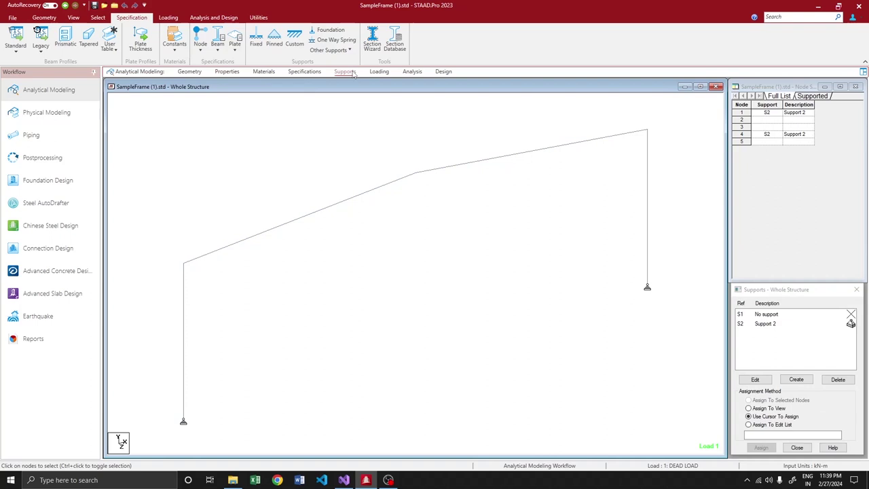
pyautogui.click(379, 72)
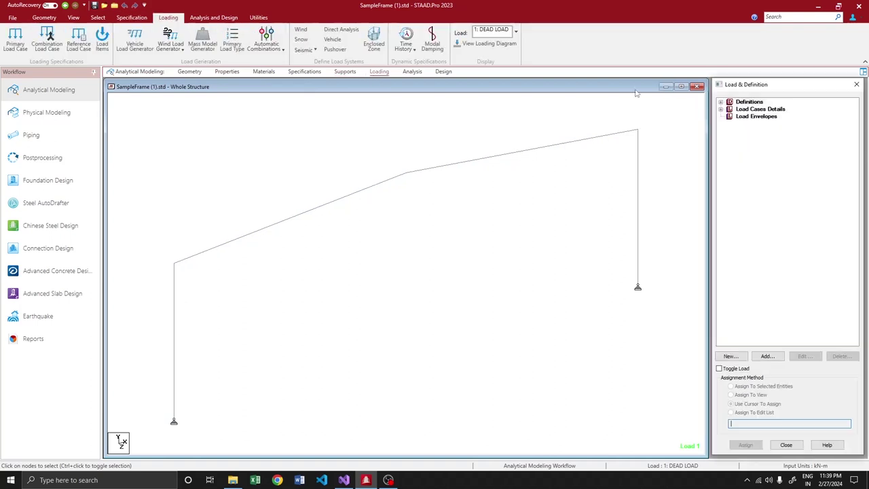
pyautogui.click(722, 108)
pyautogui.click(747, 116)
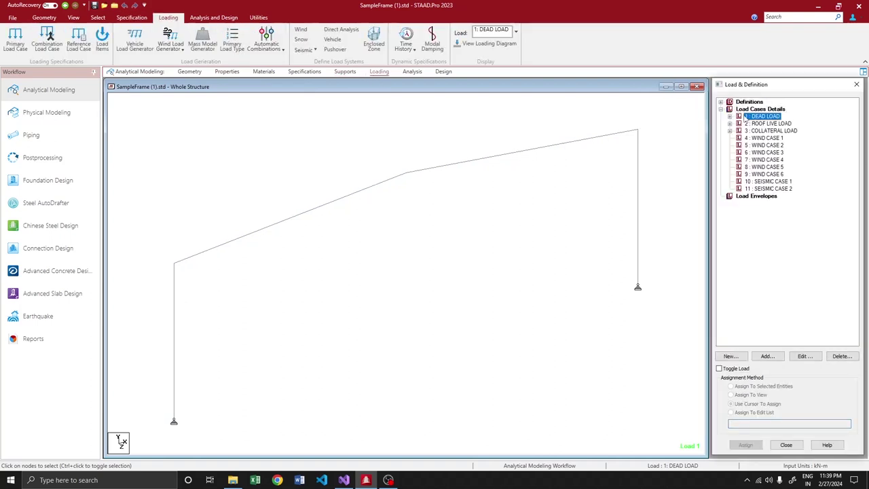
pyautogui.doubleClick(747, 116)
pyautogui.click(747, 129)
pyautogui.click(491, 248)
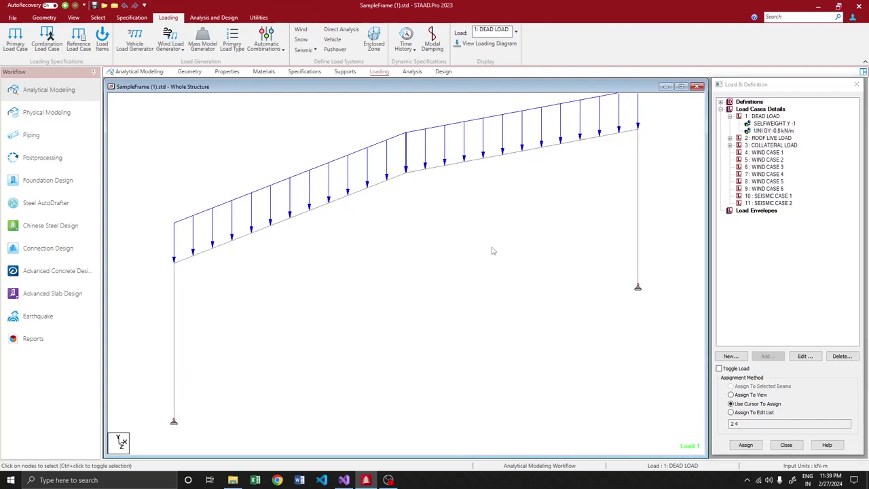
# Step: Return to the Geometry page showing the 12 m frame with node 3 at 4.6 m
pyautogui.click(190, 71)
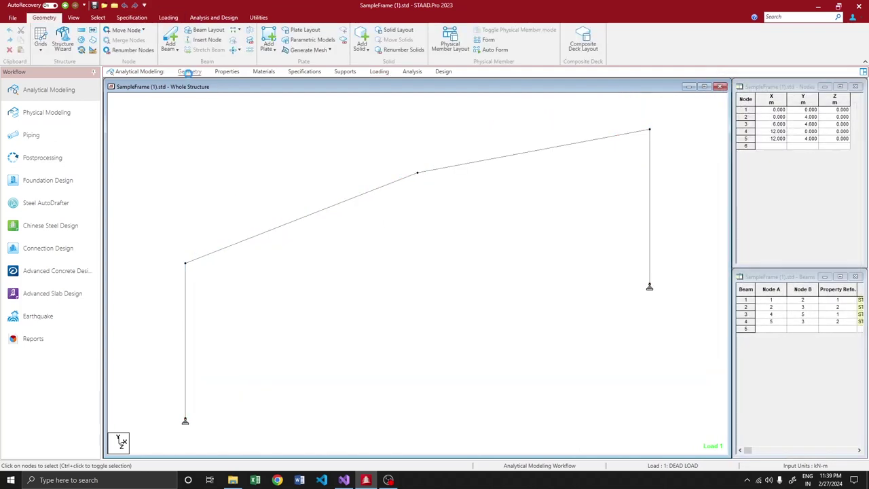